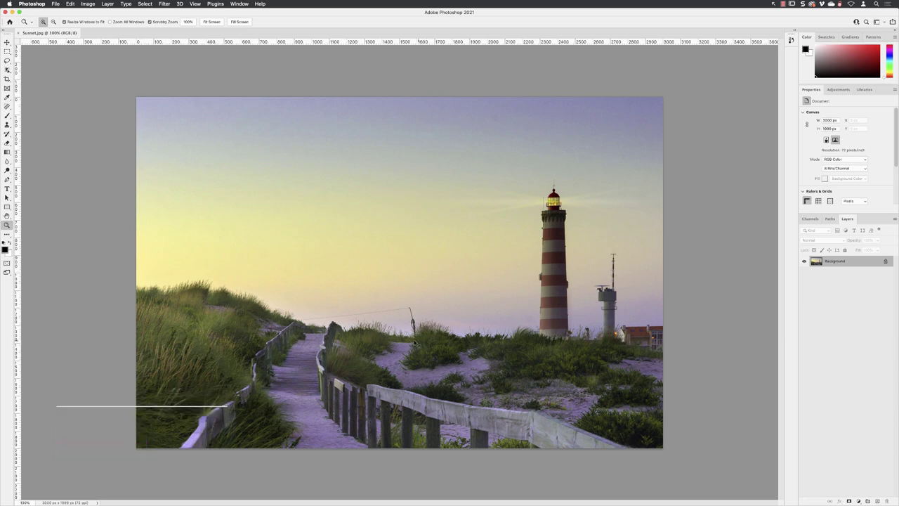
- Float the Layers panel out of the right dock over the Sunset.jpg canvas
drag(285, 300, 424, 344)
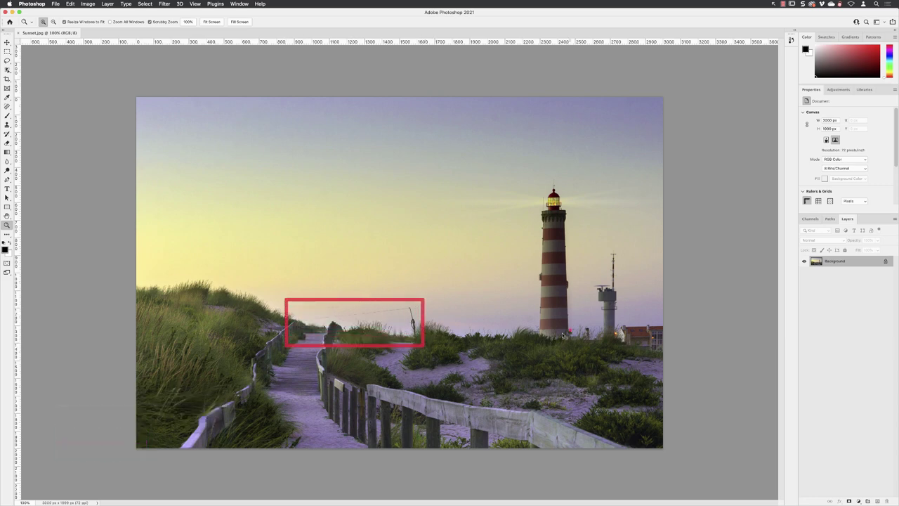
drag(589, 247, 619, 344)
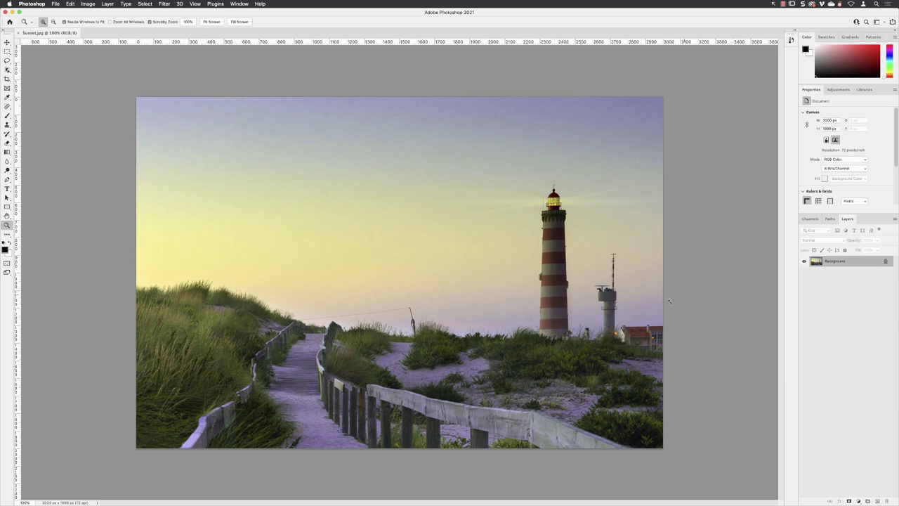
drag(847, 219, 380, 114)
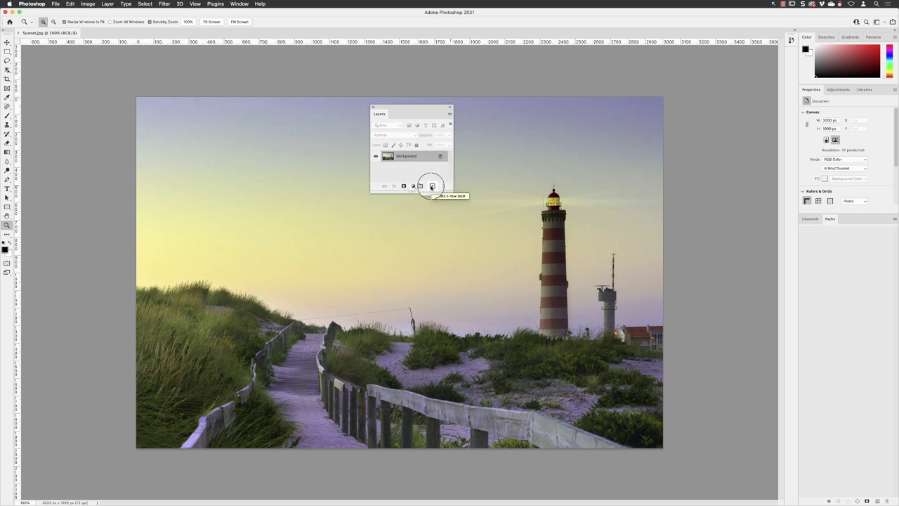
- Add a new layer above Background named 'retouching work' and make it the active layer
click(431, 186)
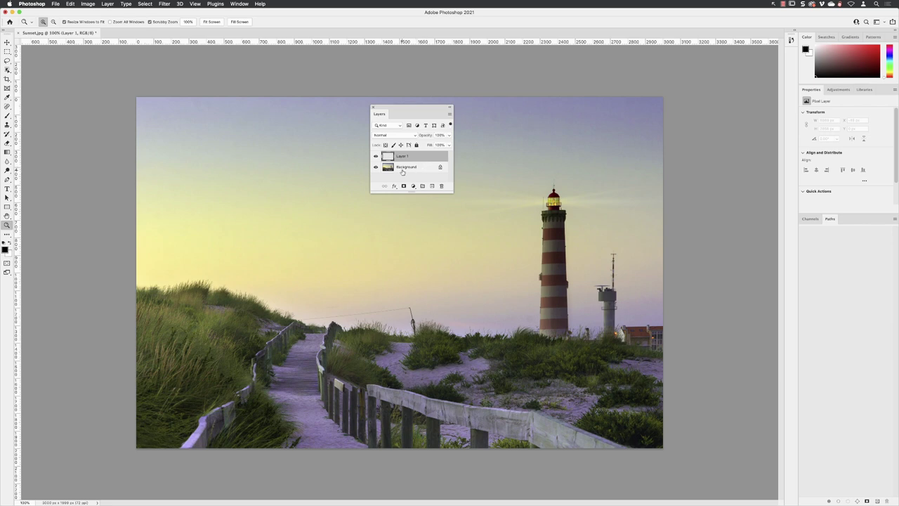
double_click(402, 156)
text(netouching work)
key(Return)
click(426, 170)
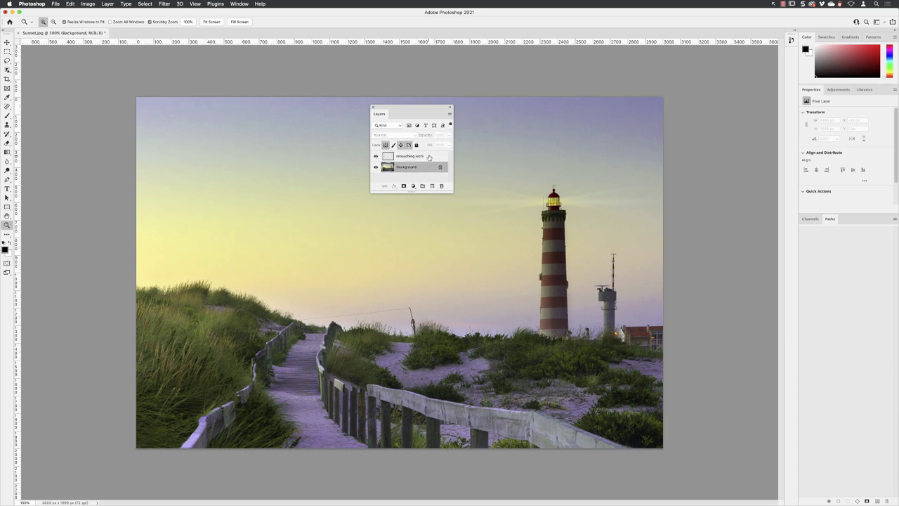
click(423, 161)
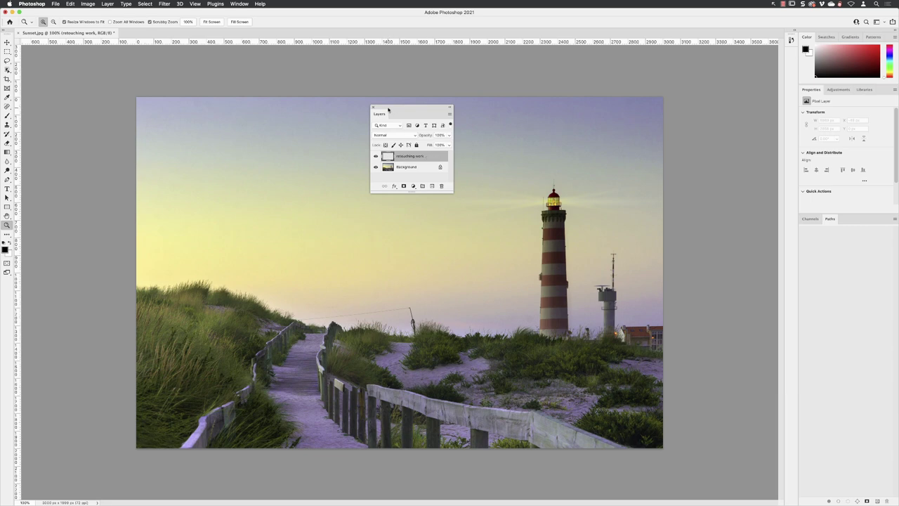
drag(392, 110, 811, 219)
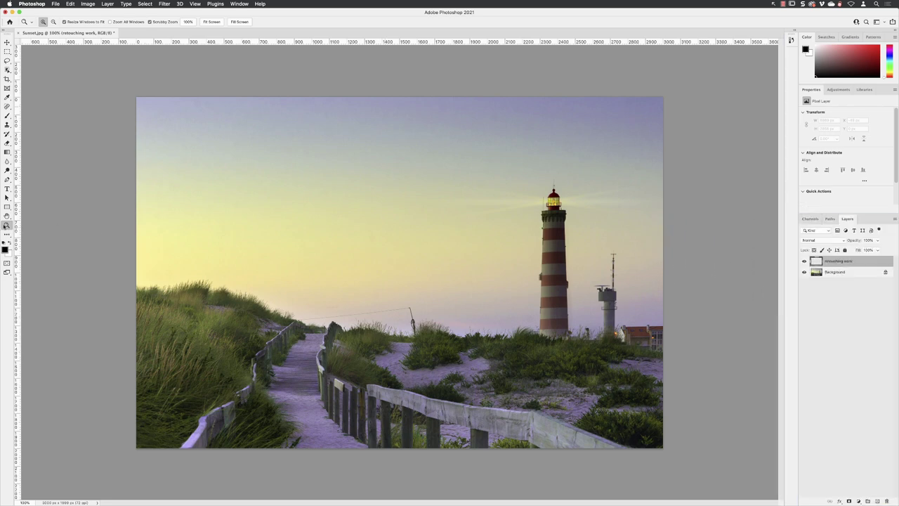
- Zoom in on the cable and pole and frame them with the boardwalk in view
drag(379, 323, 380, 334)
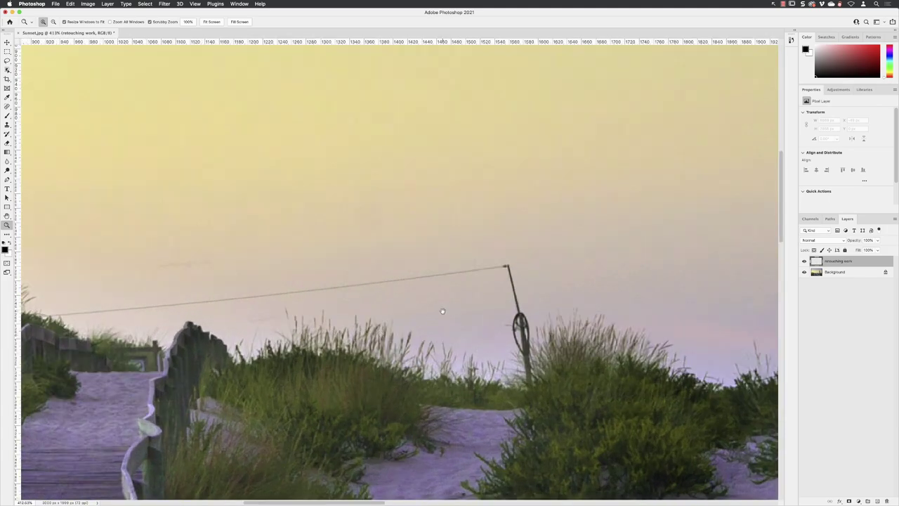
drag(441, 311, 536, 209)
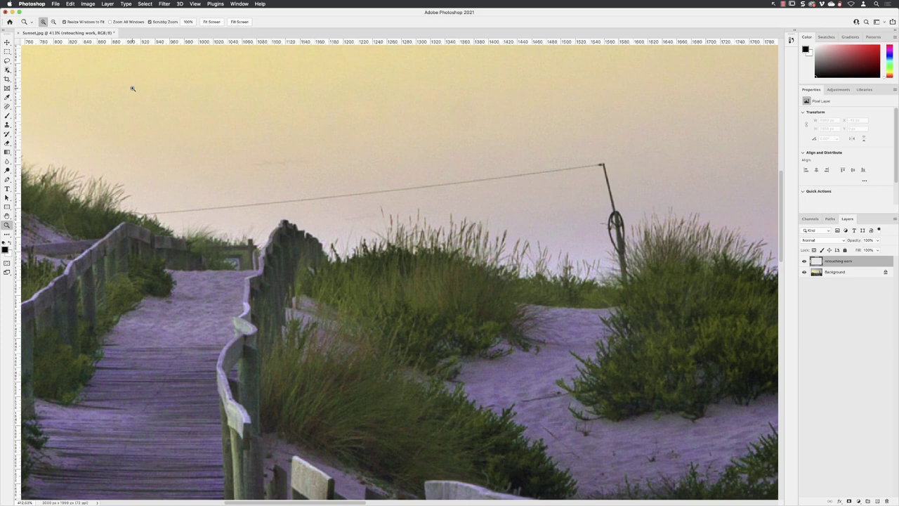
- Switch to the Spot Healing Brush Tool from the healing tools group
key(j)
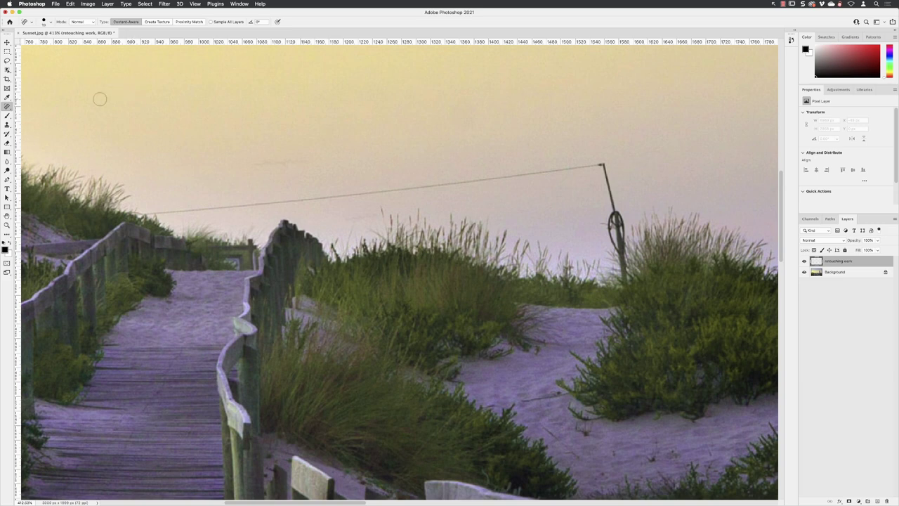
click(7, 106)
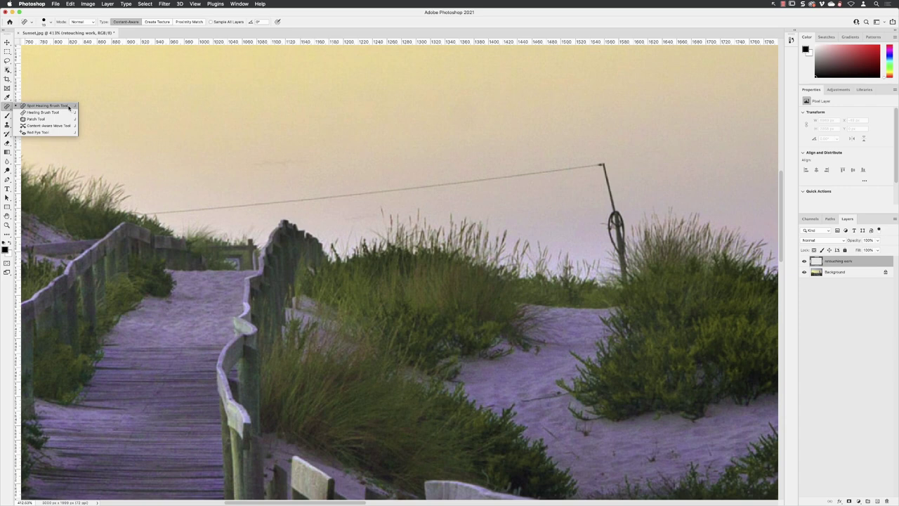
click(68, 106)
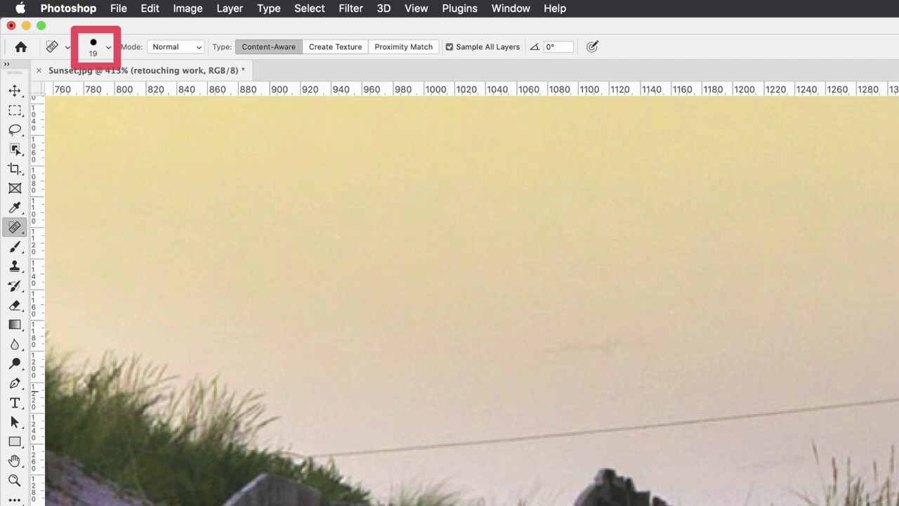
- Resize the Spot Healing Brush in the brush picker to just wider than the wire
click(94, 49)
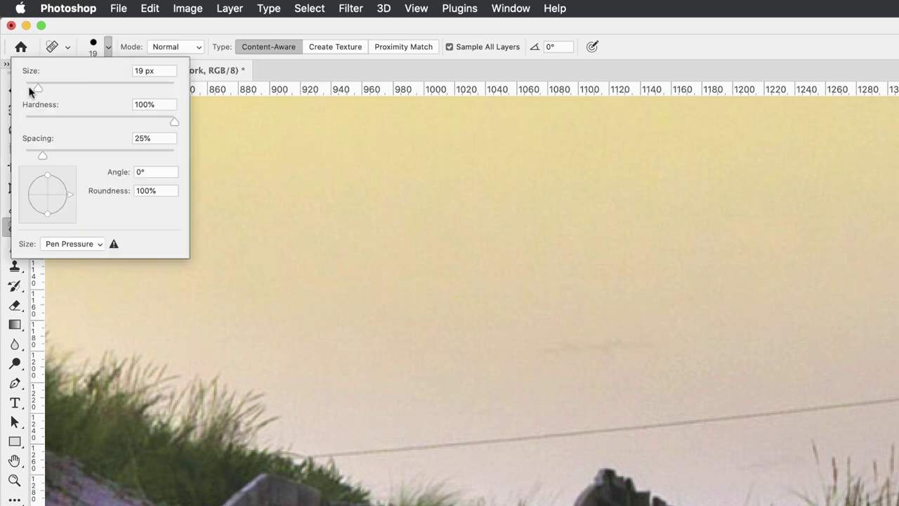
drag(36, 90, 73, 90)
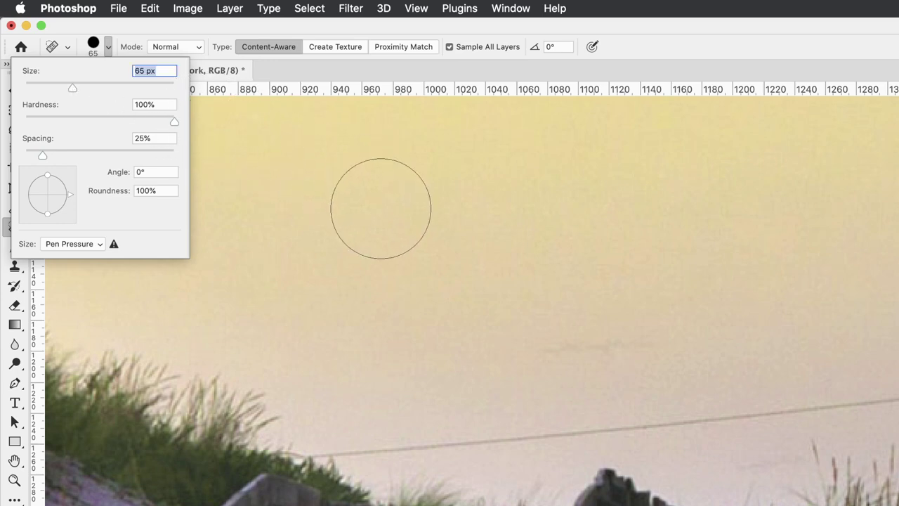
drag(70, 87, 37, 88)
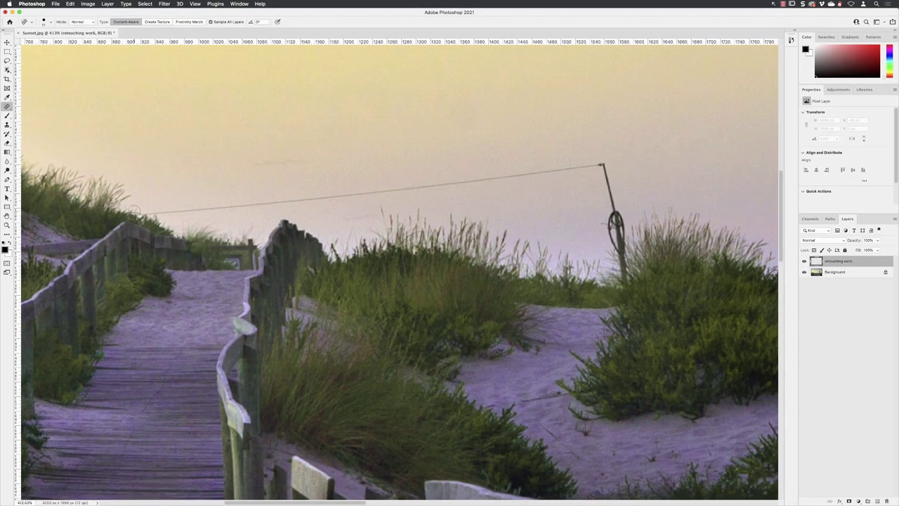
- Heal the wire out of the sky with one stroke along its full length
drag(134, 210, 603, 166)
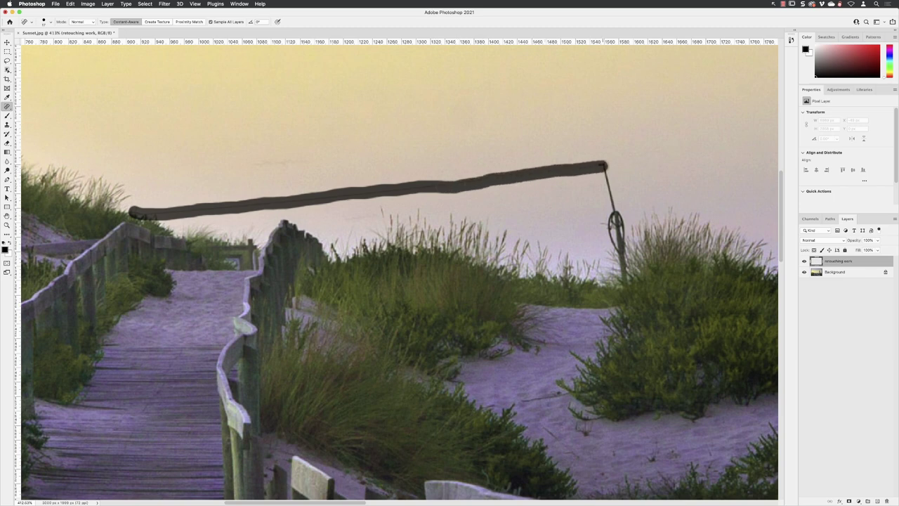
drag(602, 165, 604, 166)
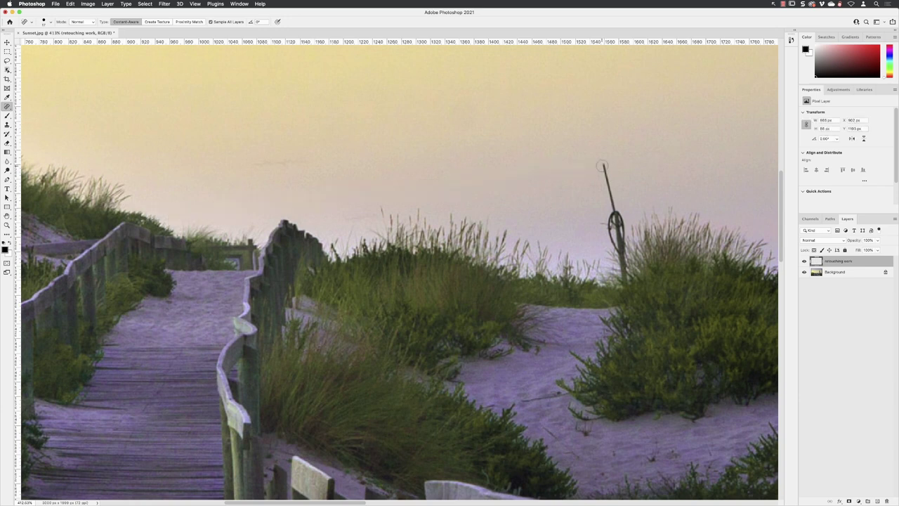
- Paint out the leaning pole top to bottom, then clean leftover traces along the grass tips
key([)
key([)
mouse_move(601, 166)
mouse_down()
mouse_move(411, 194)
mouse_move(414, 185)
mouse_up()
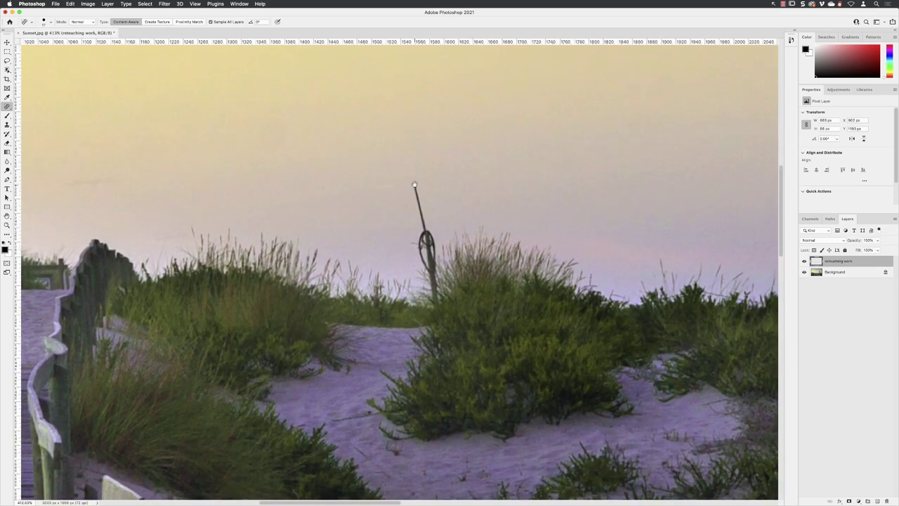
key(])
mouse_move(413, 185)
mouse_down()
mouse_move(426, 236)
mouse_move(411, 244)
mouse_move(428, 242)
mouse_move(433, 306)
mouse_up()
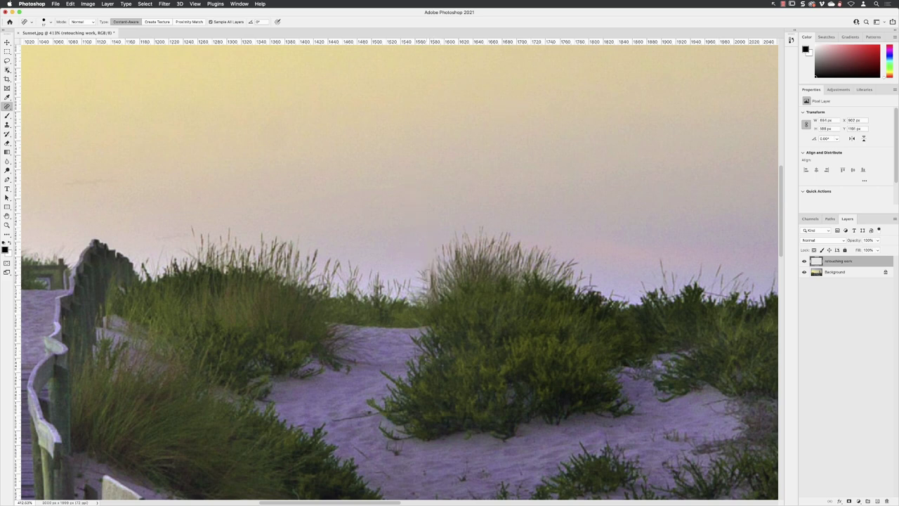
drag(420, 268, 432, 292)
drag(598, 300, 642, 298)
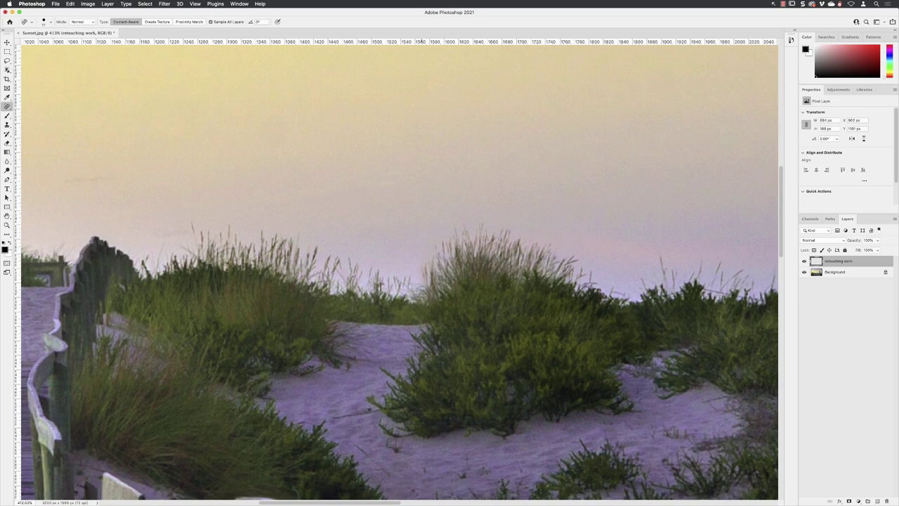
- Zoom out to 200% and scroll right to review the cleaned dunes and lighthouse
key(super+minus)
key(super+minus)
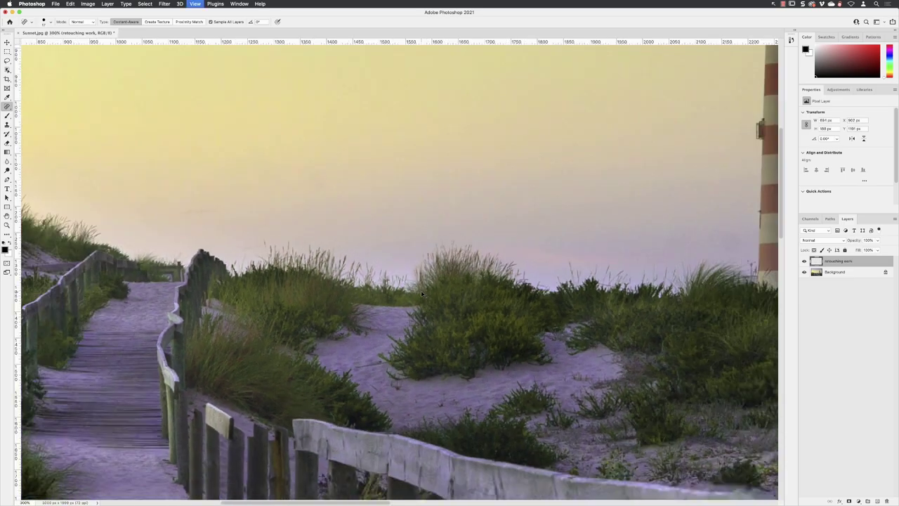
key(super+minus)
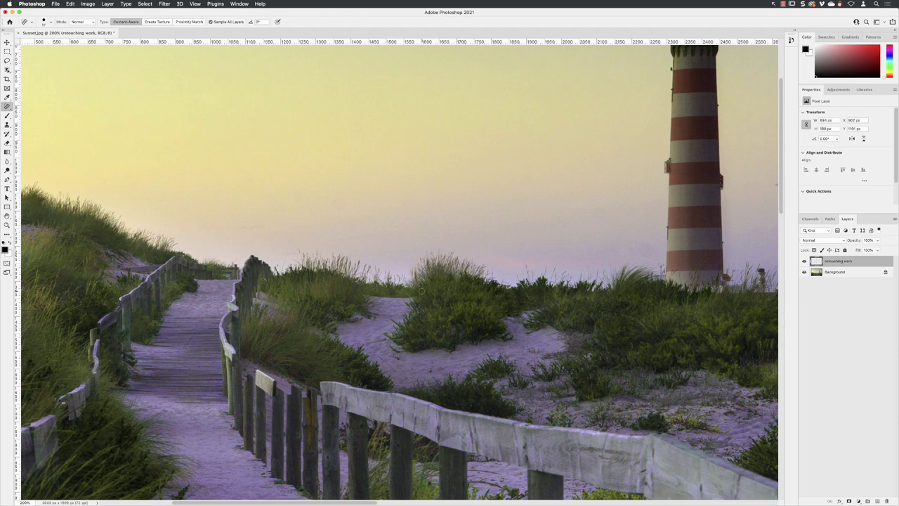
scroll(642, 273, right, 10)
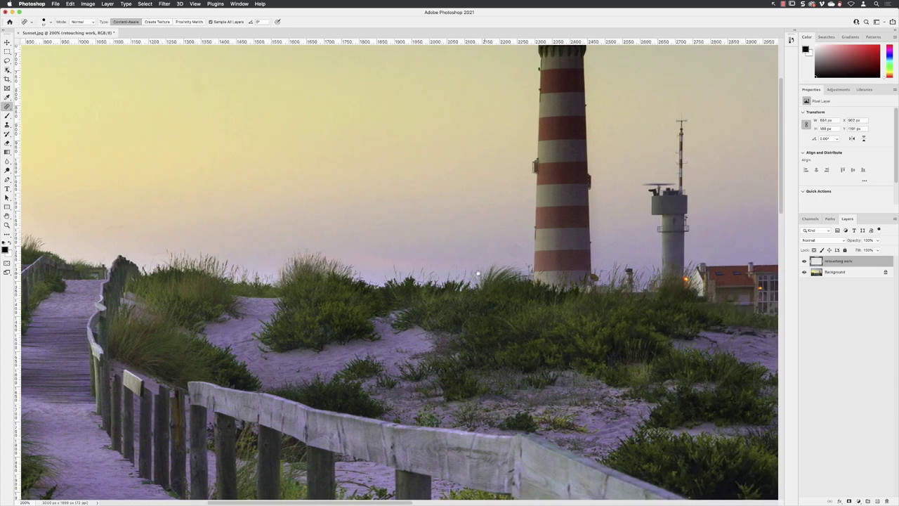